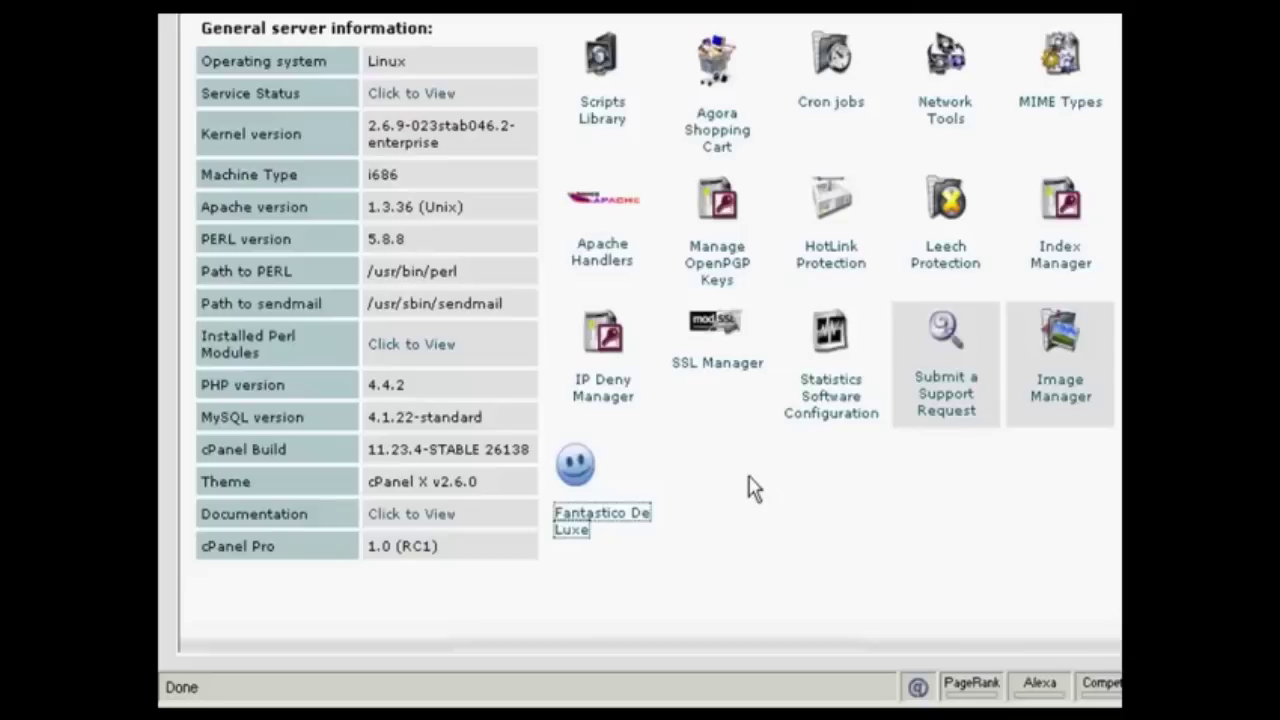
Go from Fantastico De Luxe to the Extend Control Panel home page for totalwebnet.com in a new tab.
{"action": "left_click", "coordinate": [622, 518]}
{"action": "left_click", "coordinate": [601, 512]}
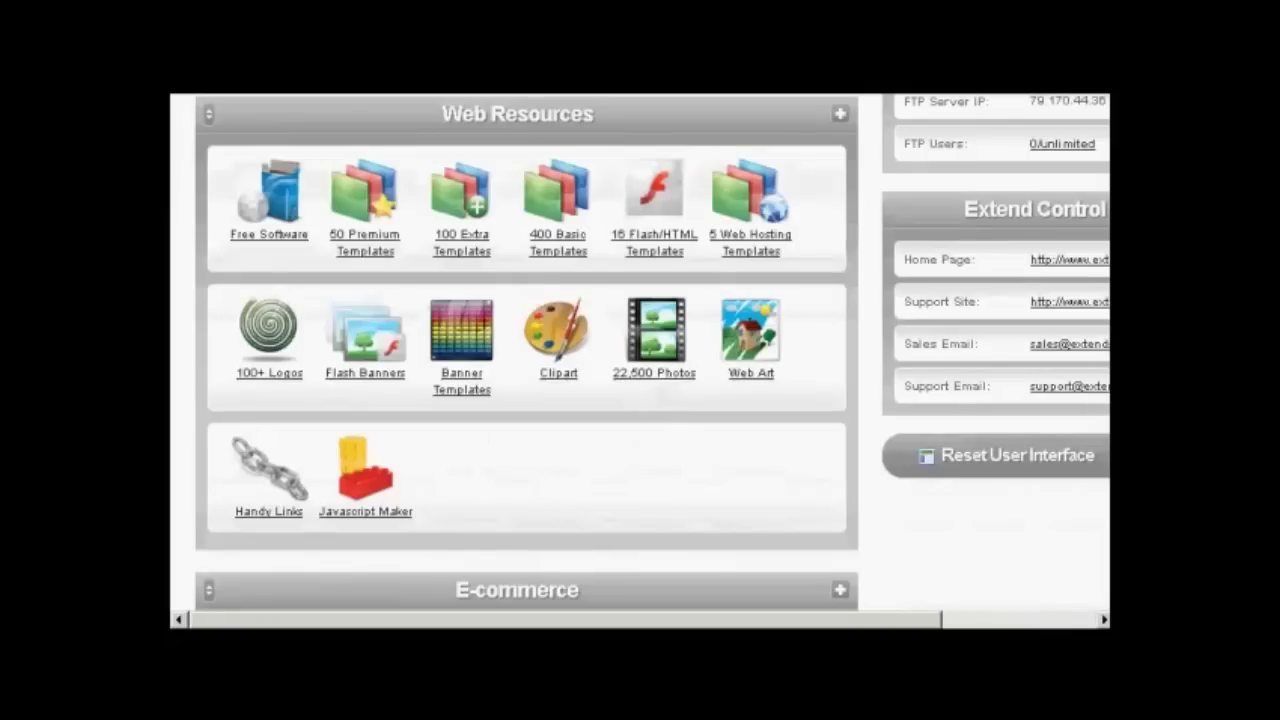
{"action": "scroll", "coordinate": [268, 288], "scroll_direction": "down", "scroll_amount": 5}
{"action": "scroll", "coordinate": [268, 288], "scroll_direction": "down", "scroll_amount": 2}
{"action": "scroll", "coordinate": [268, 288], "scroll_direction": "down", "scroll_amount": 3}
{"action": "scroll", "coordinate": [268, 288], "scroll_direction": "down", "scroll_amount": 2}
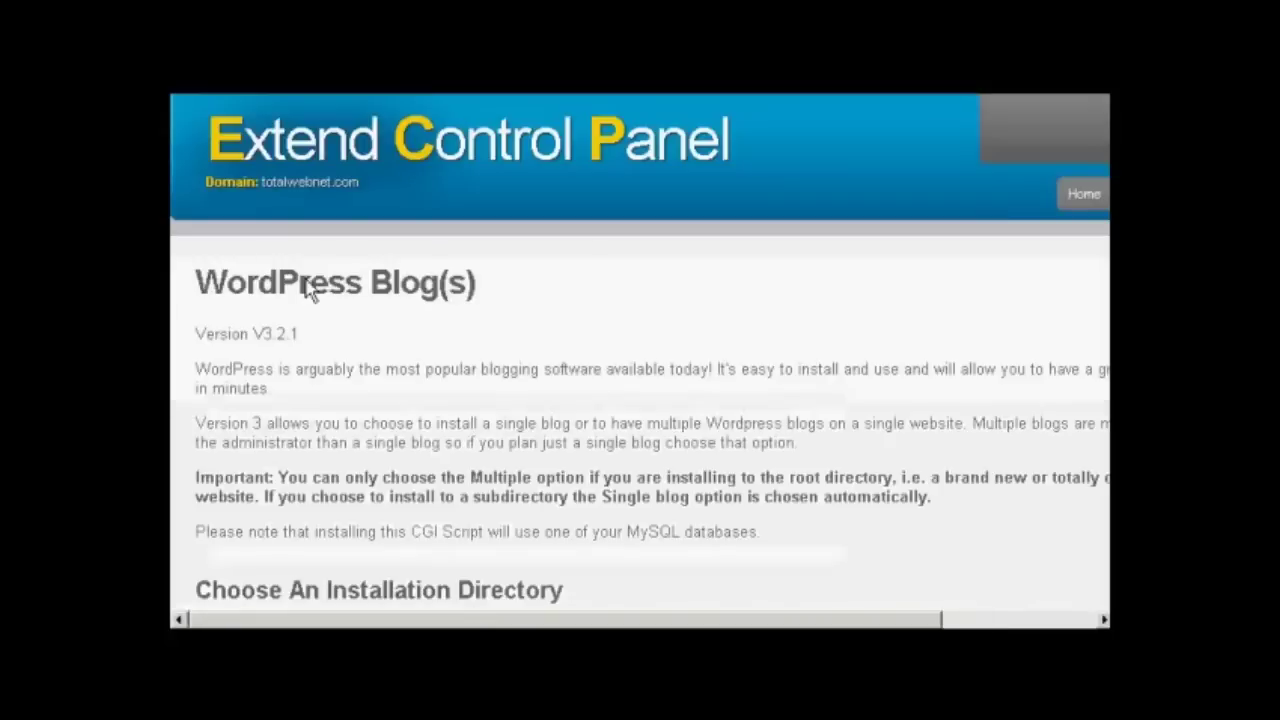
Set the WordPress Blog installation directory to 'blog'.
{"action": "scroll", "coordinate": [640, 352], "scroll_direction": "down", "scroll_amount": 1}
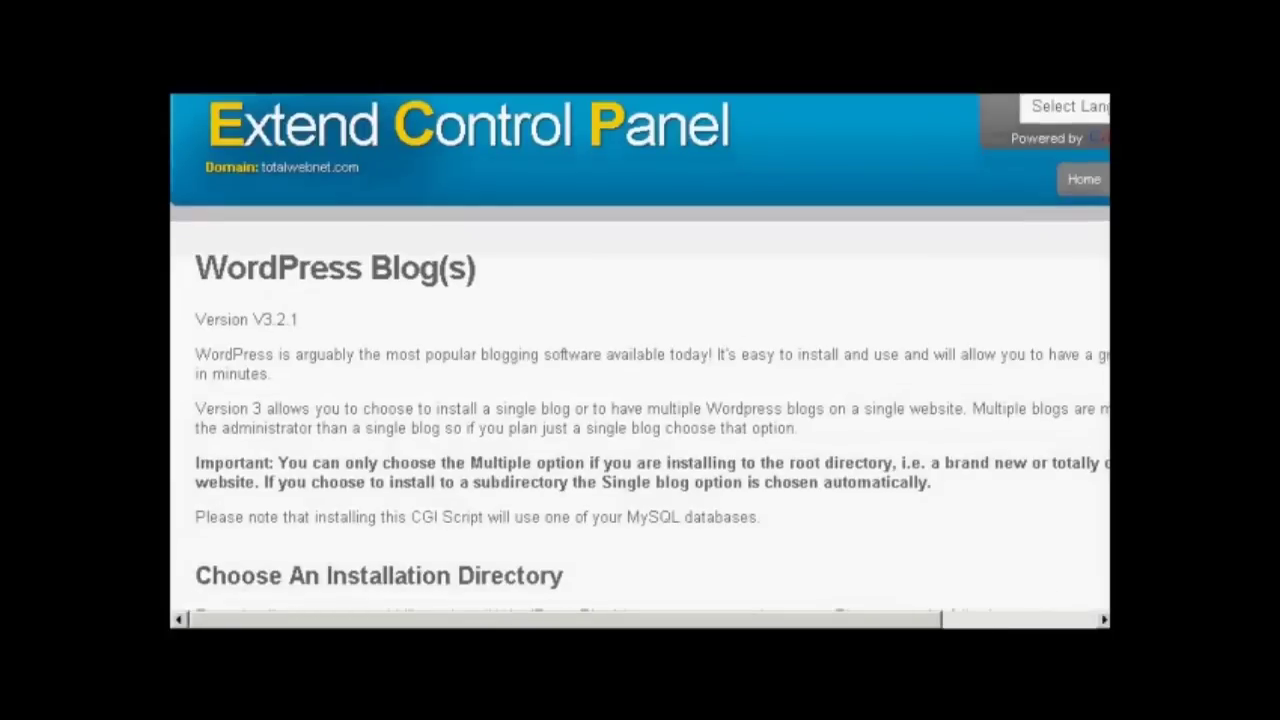
{"action": "scroll", "coordinate": [640, 352], "scroll_direction": "down", "scroll_amount": 1}
{"action": "scroll", "coordinate": [640, 352], "scroll_direction": "down", "scroll_amount": 1}
{"action": "scroll", "coordinate": [640, 352], "scroll_direction": "down", "scroll_amount": 2}
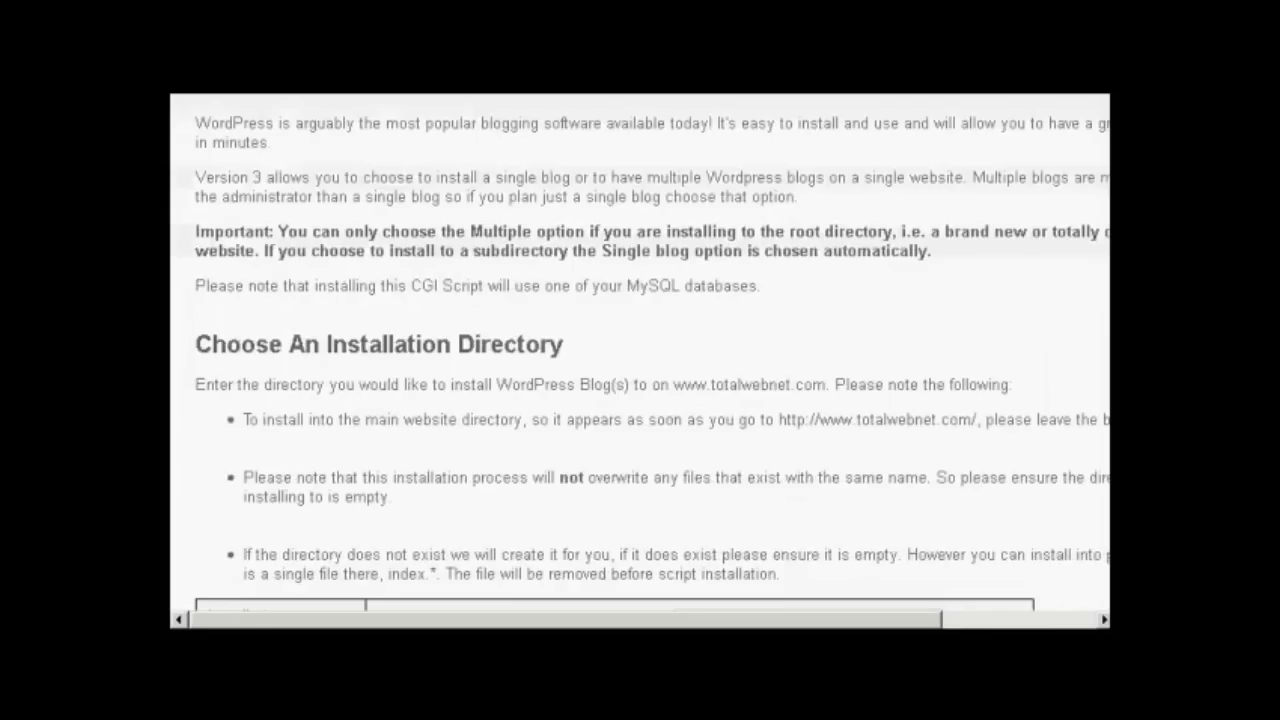
{"action": "scroll", "coordinate": [640, 352], "scroll_direction": "down", "scroll_amount": 2}
{"action": "scroll", "coordinate": [640, 352], "scroll_direction": "down", "scroll_amount": 1}
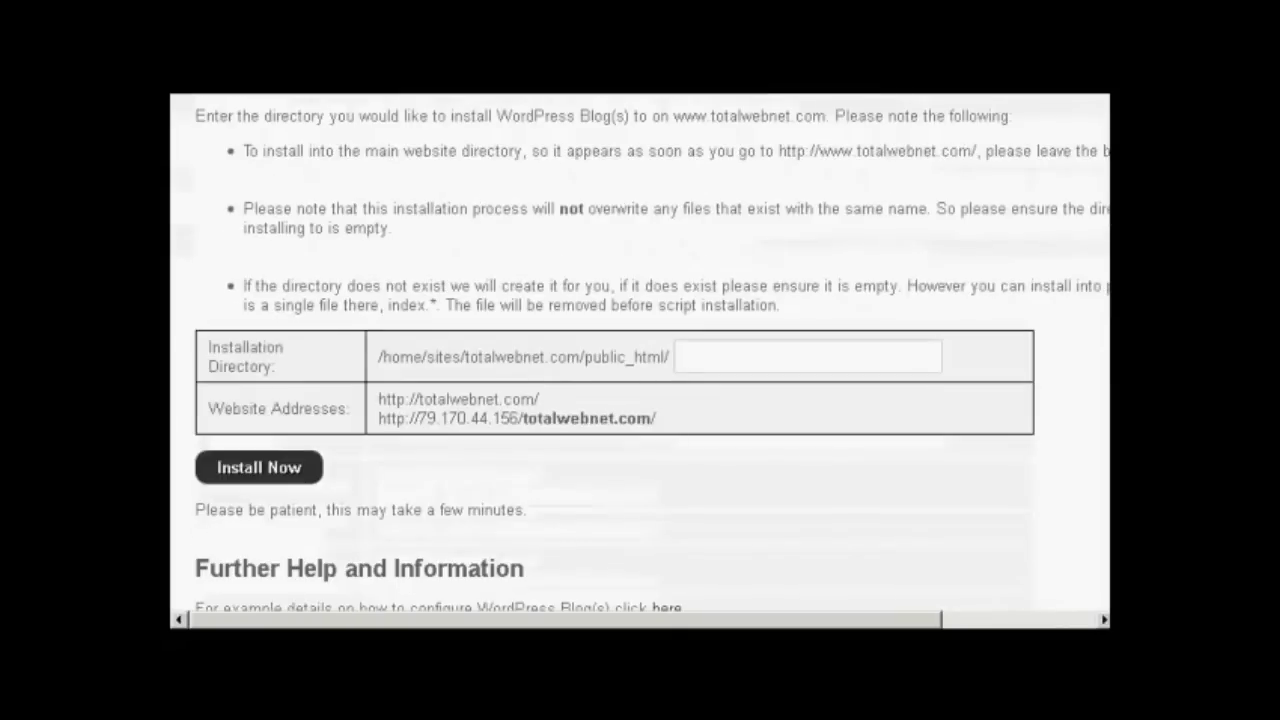
{"action": "scroll", "coordinate": [640, 352], "scroll_direction": "down", "scroll_amount": 1}
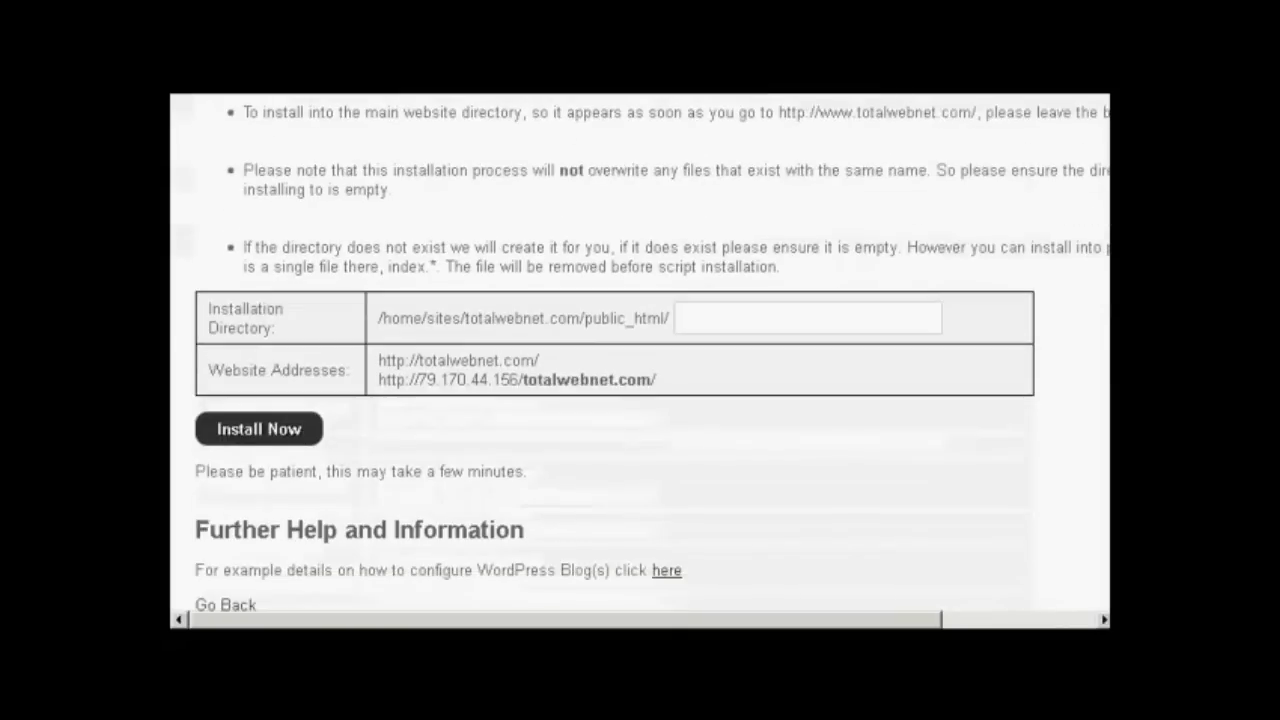
{"action": "left_click", "coordinate": [701, 320]}
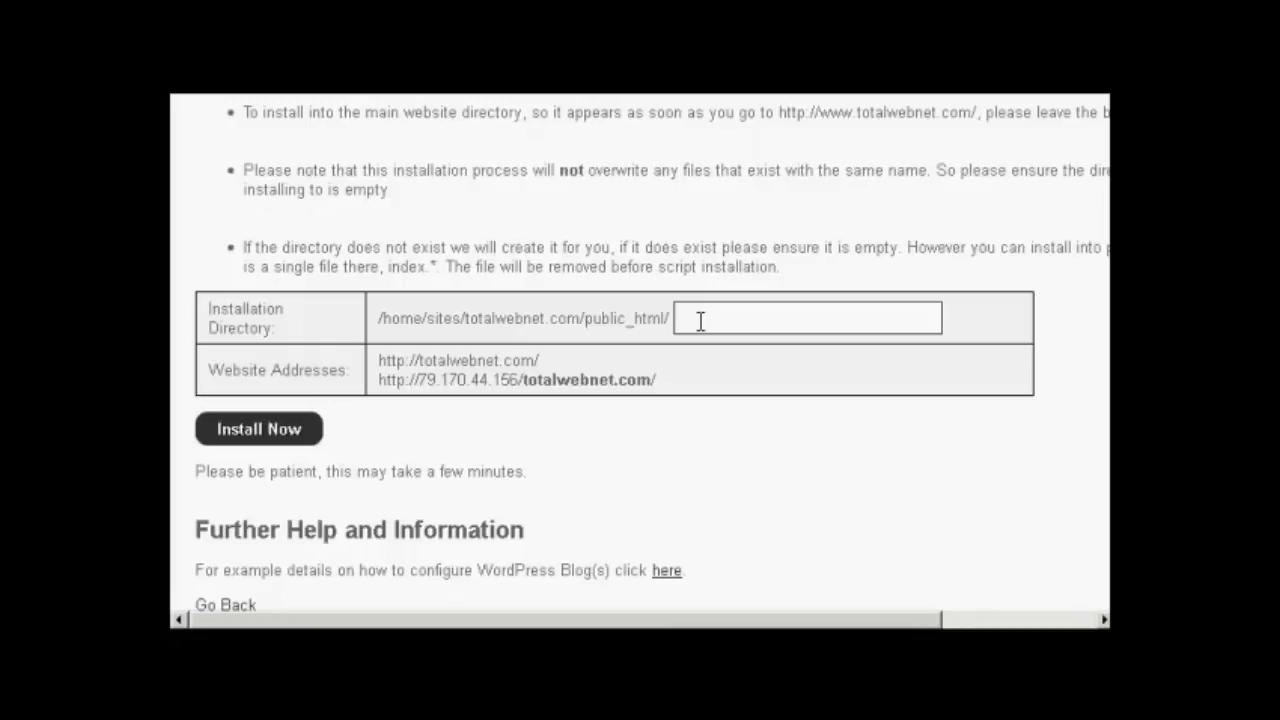
{"action": "type", "text": "blo"}
{"action": "type", "text": "g"}
{"action": "left_click", "coordinate": [283, 440]}
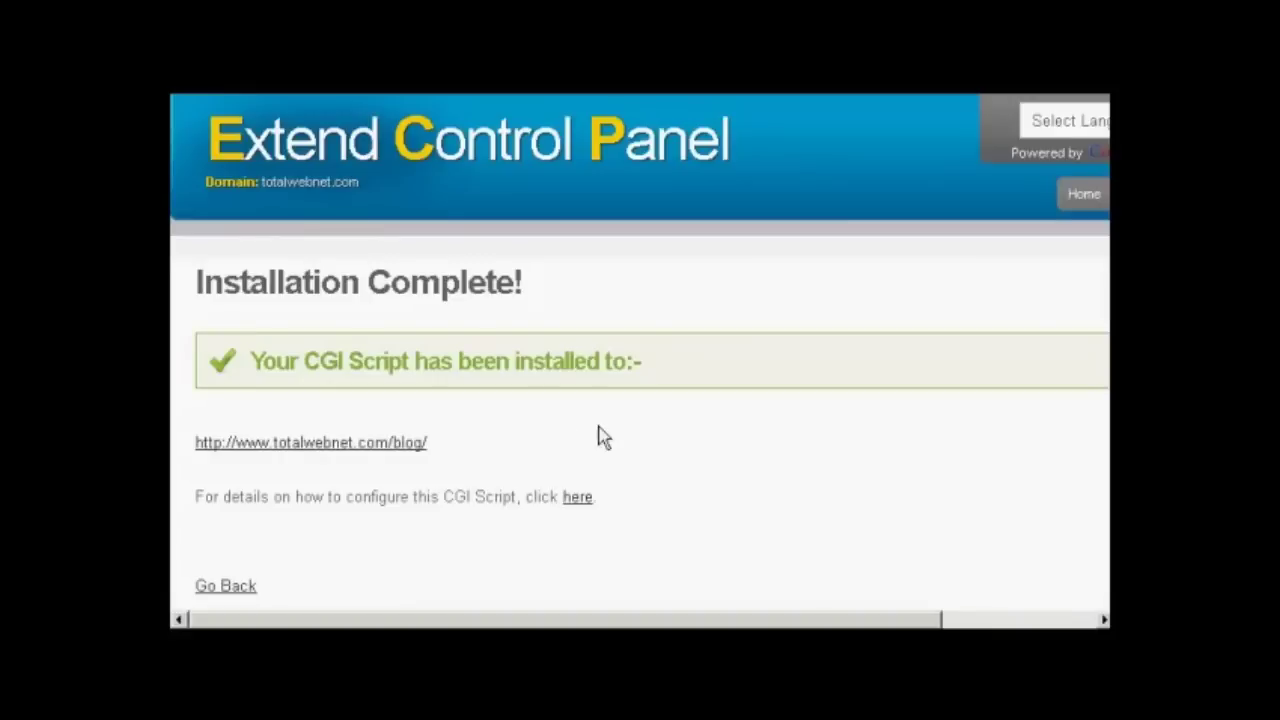
{"action": "scroll", "coordinate": [640, 400], "scroll_direction": "down", "scroll_amount": 2}
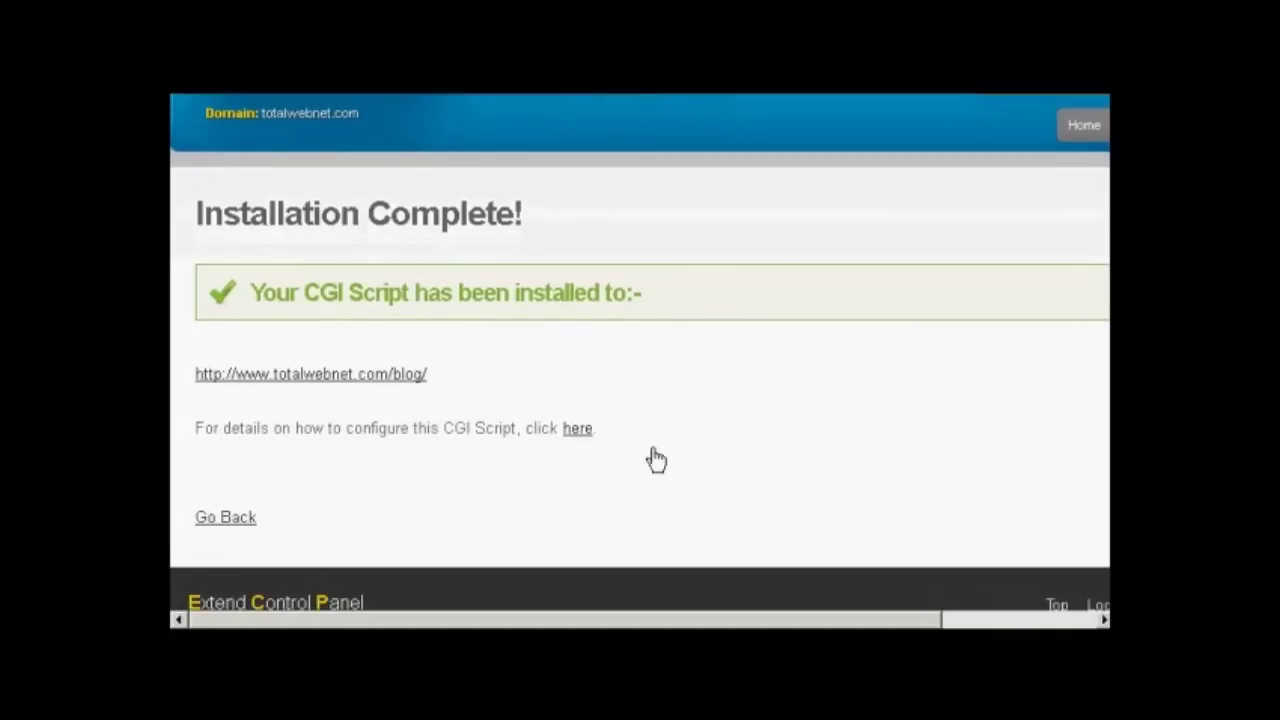
{"action": "left_click", "coordinate": [574, 432]}
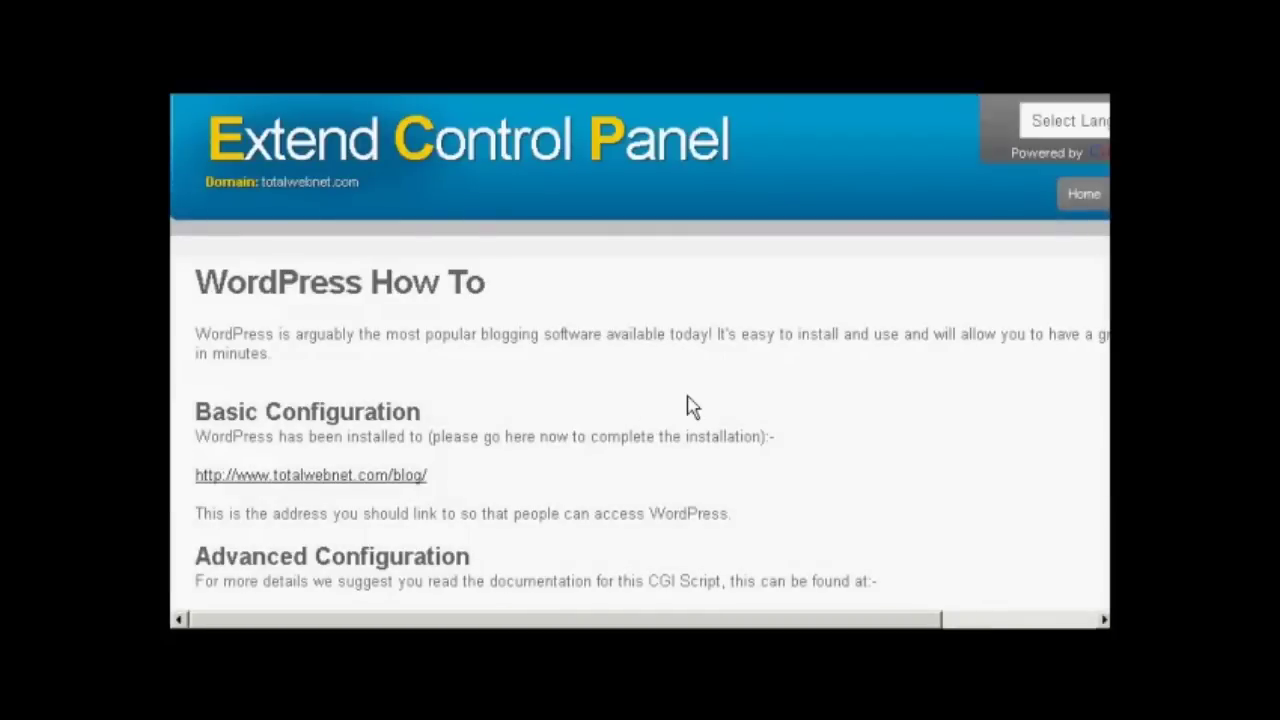
{"action": "scroll", "coordinate": [687, 373], "scroll_direction": "down", "scroll_amount": 3}
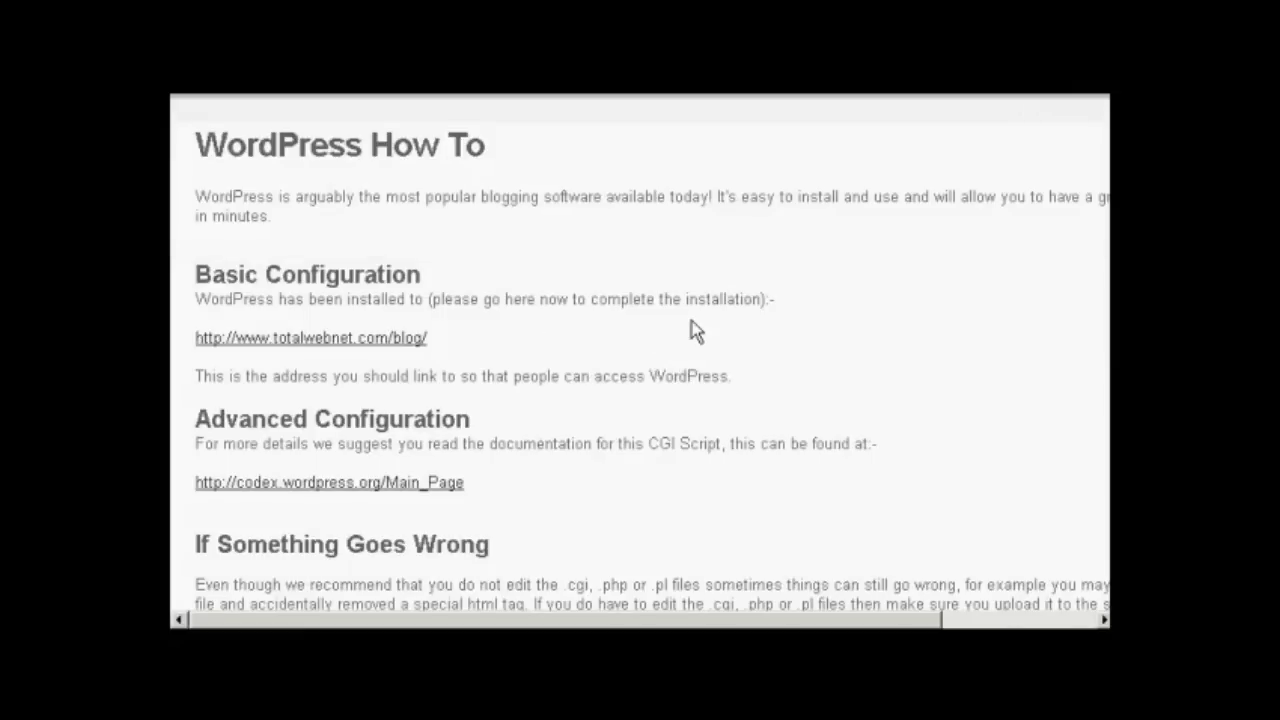
{"action": "left_click", "coordinate": [365, 339]}
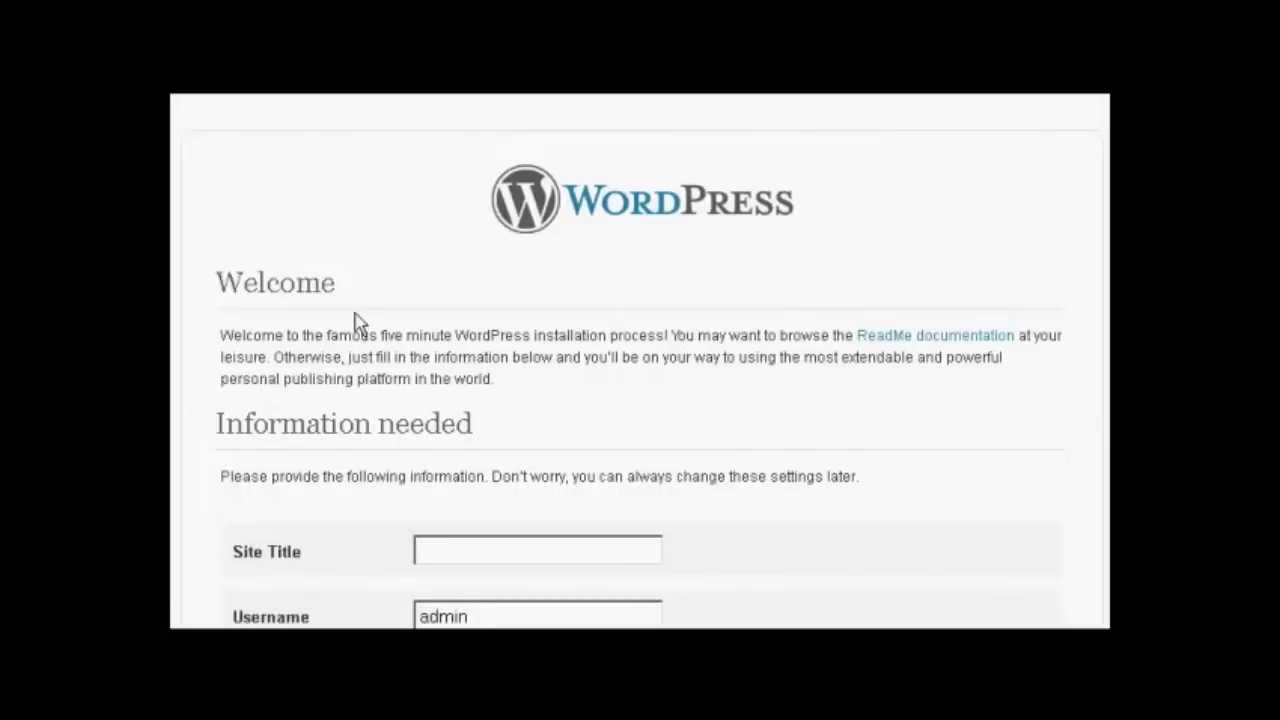
Enter 'Sam's Blog' as the site title on the WordPress setup form.
{"action": "scroll", "coordinate": [1071, 206], "scroll_direction": "down", "scroll_amount": 2}
{"action": "scroll", "coordinate": [640, 360], "scroll_direction": "down", "scroll_amount": 2}
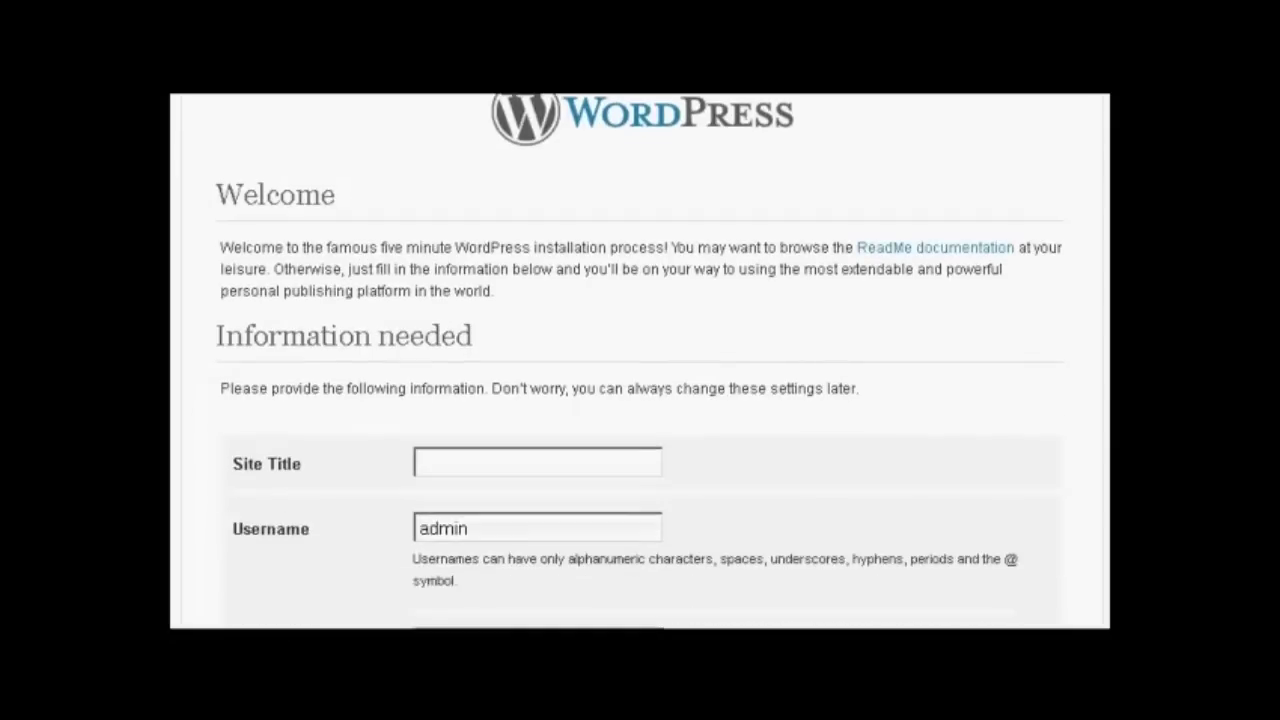
{"action": "scroll", "coordinate": [640, 360], "scroll_direction": "down", "scroll_amount": 2}
{"action": "scroll", "coordinate": [640, 360], "scroll_direction": "down", "scroll_amount": 1}
{"action": "scroll", "coordinate": [640, 360], "scroll_direction": "down", "scroll_amount": 3}
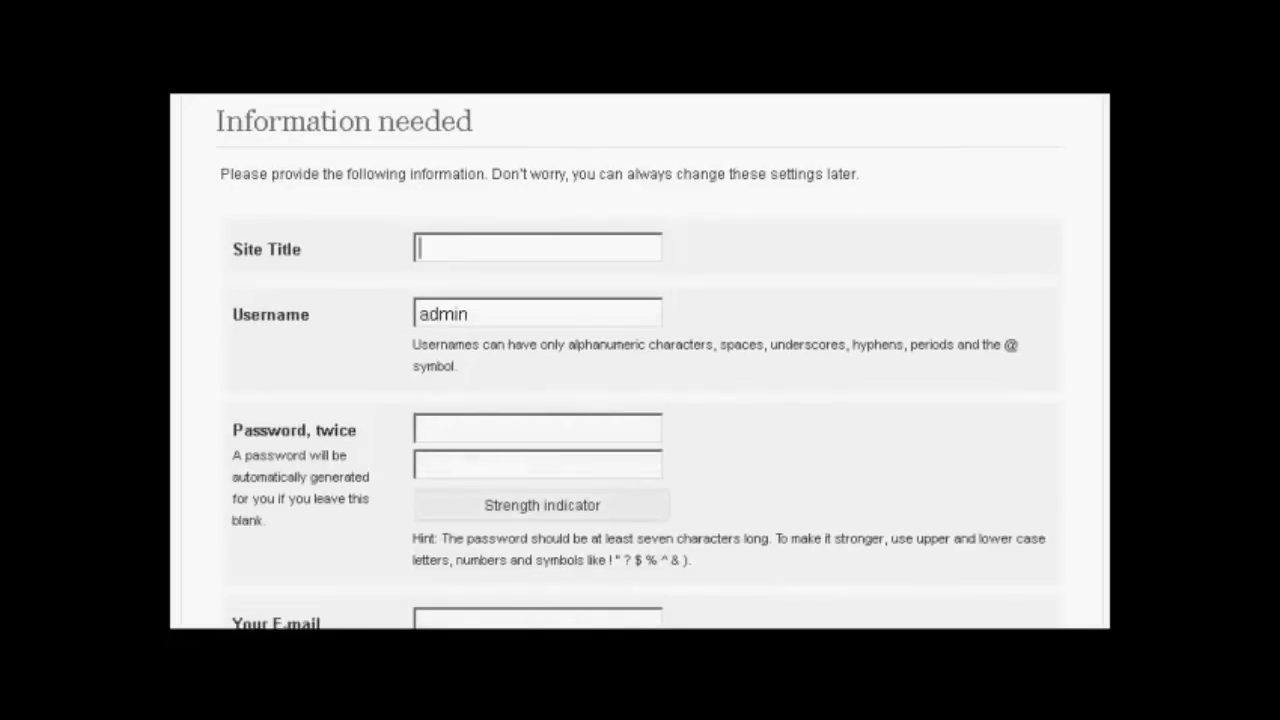
{"action": "type", "text": "Sam's"}
{"action": "type", "text": " Blog"}
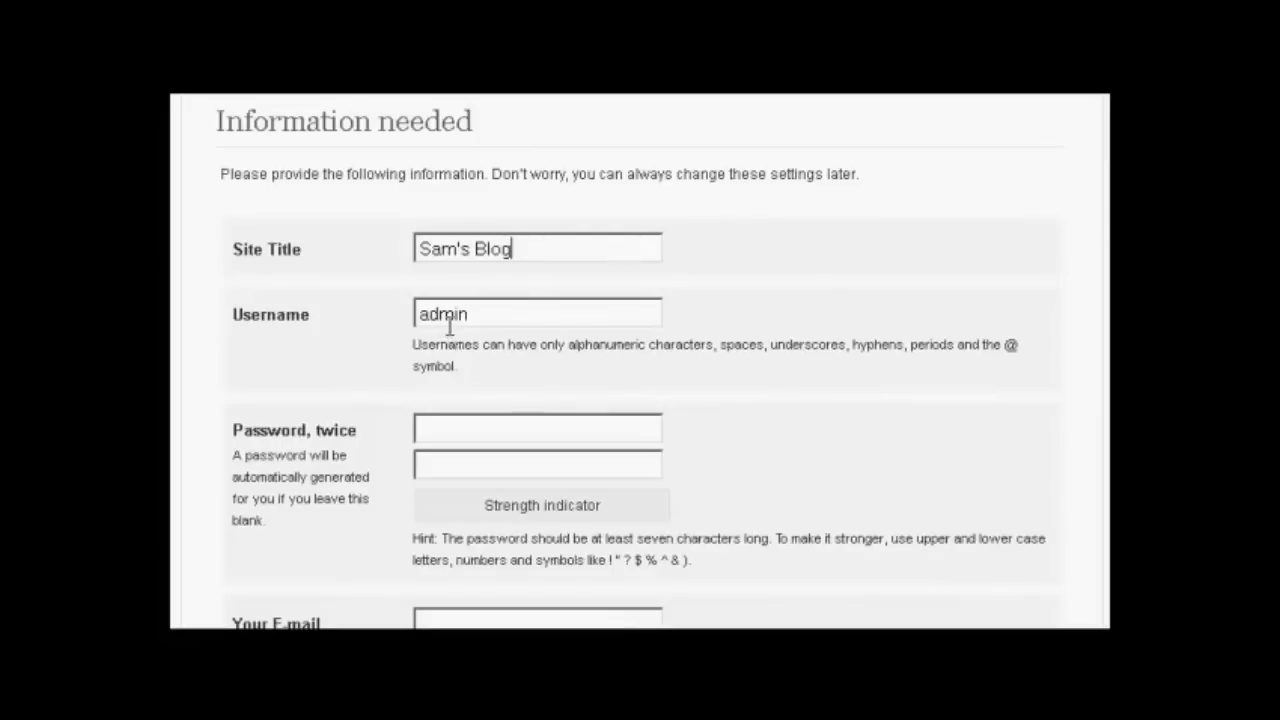
Enter the admin password, correct a typo, and repeat it in the confirmation field.
{"action": "left_click", "coordinate": [425, 428]}
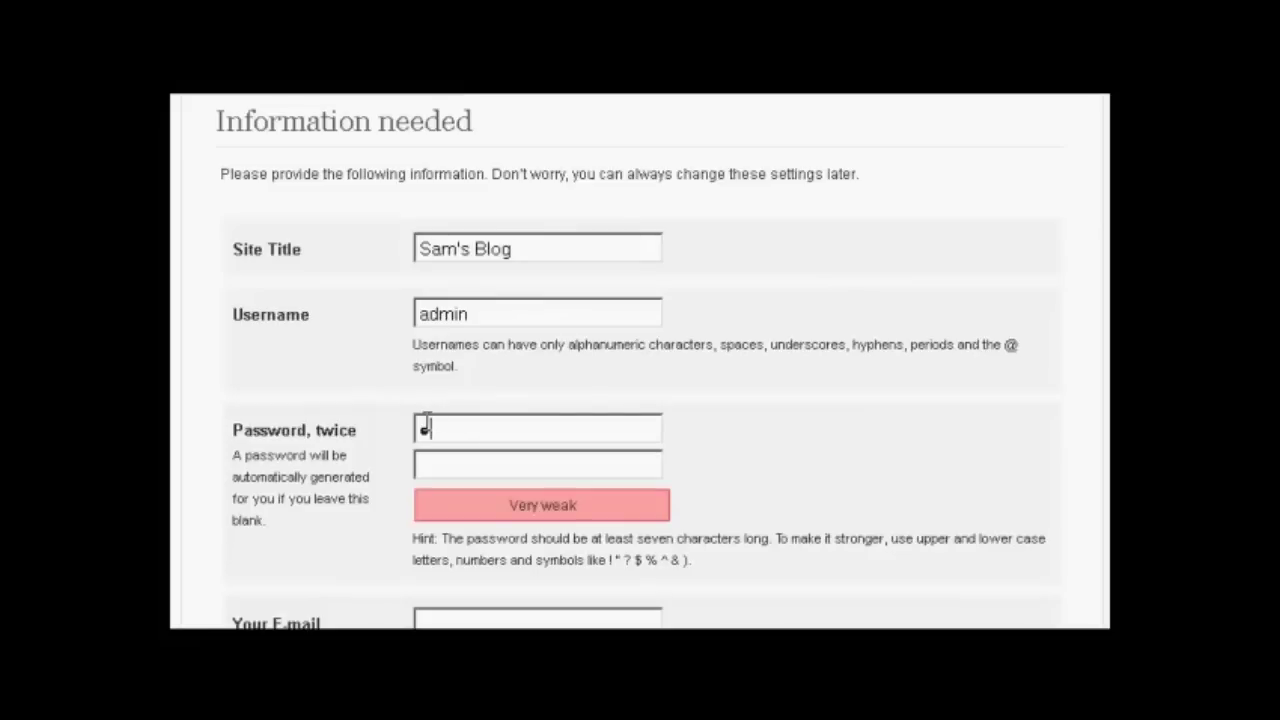
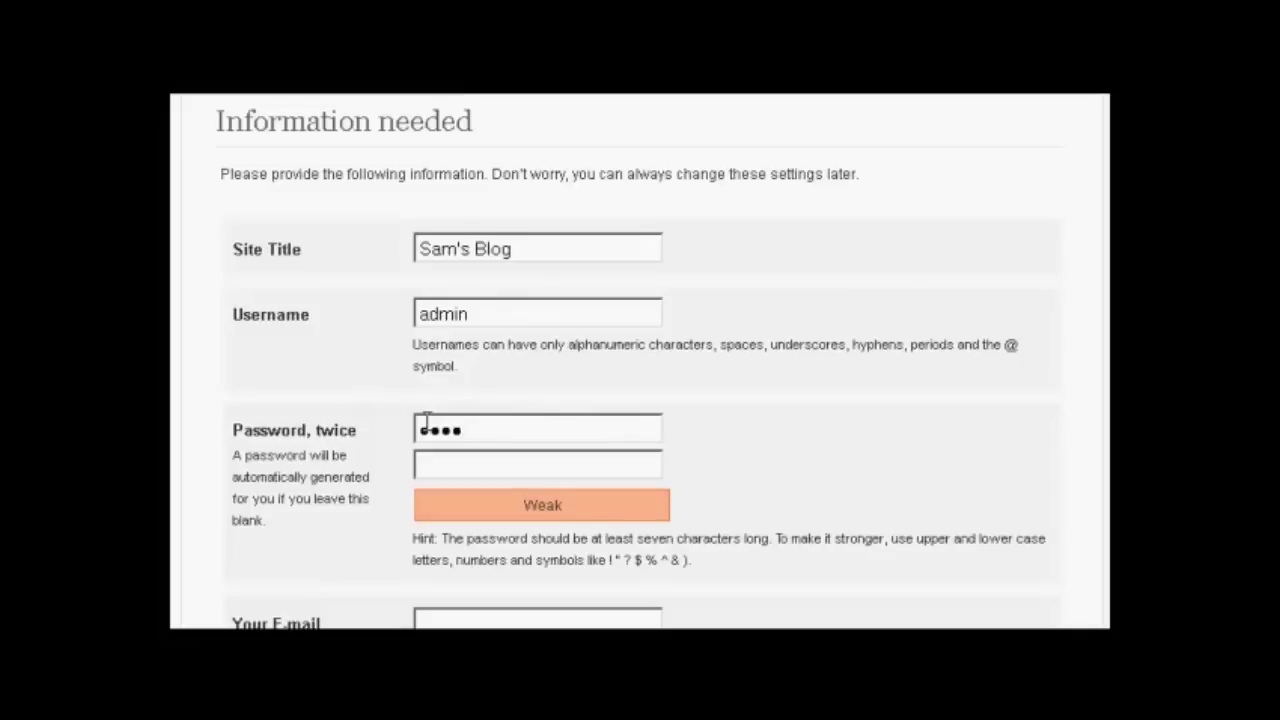
{"action": "key", "text": "BackSpace"}
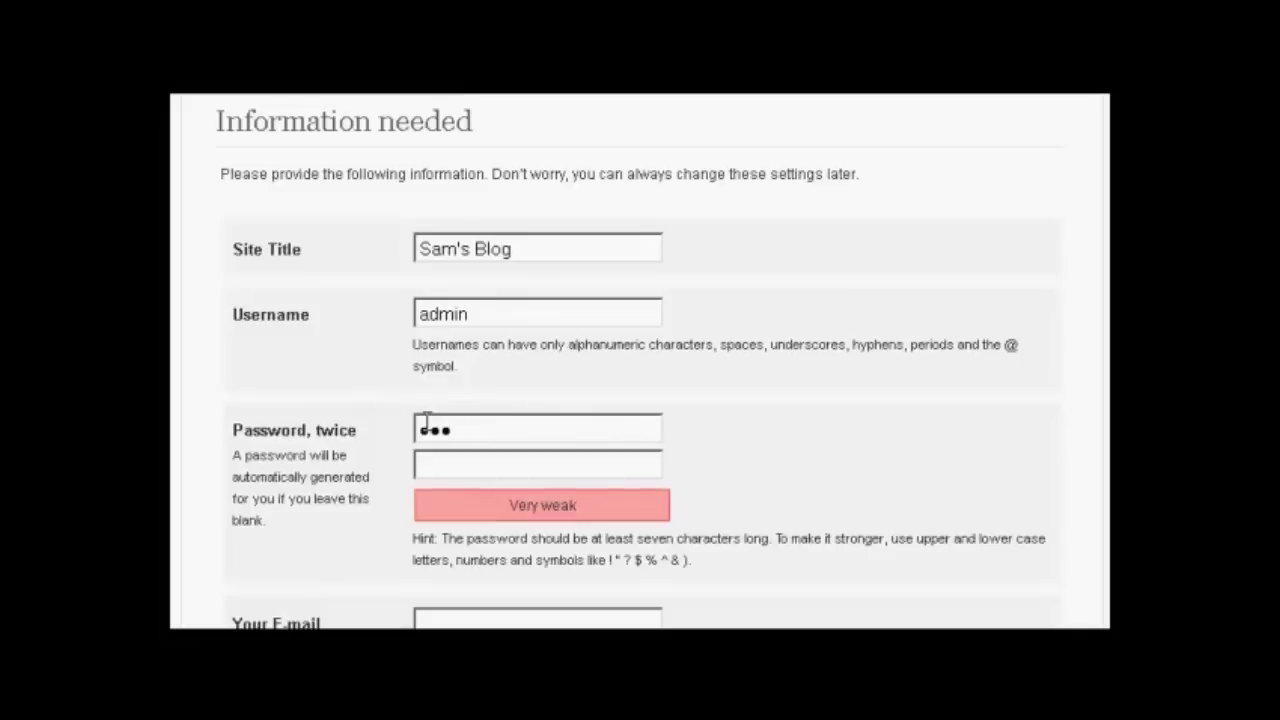
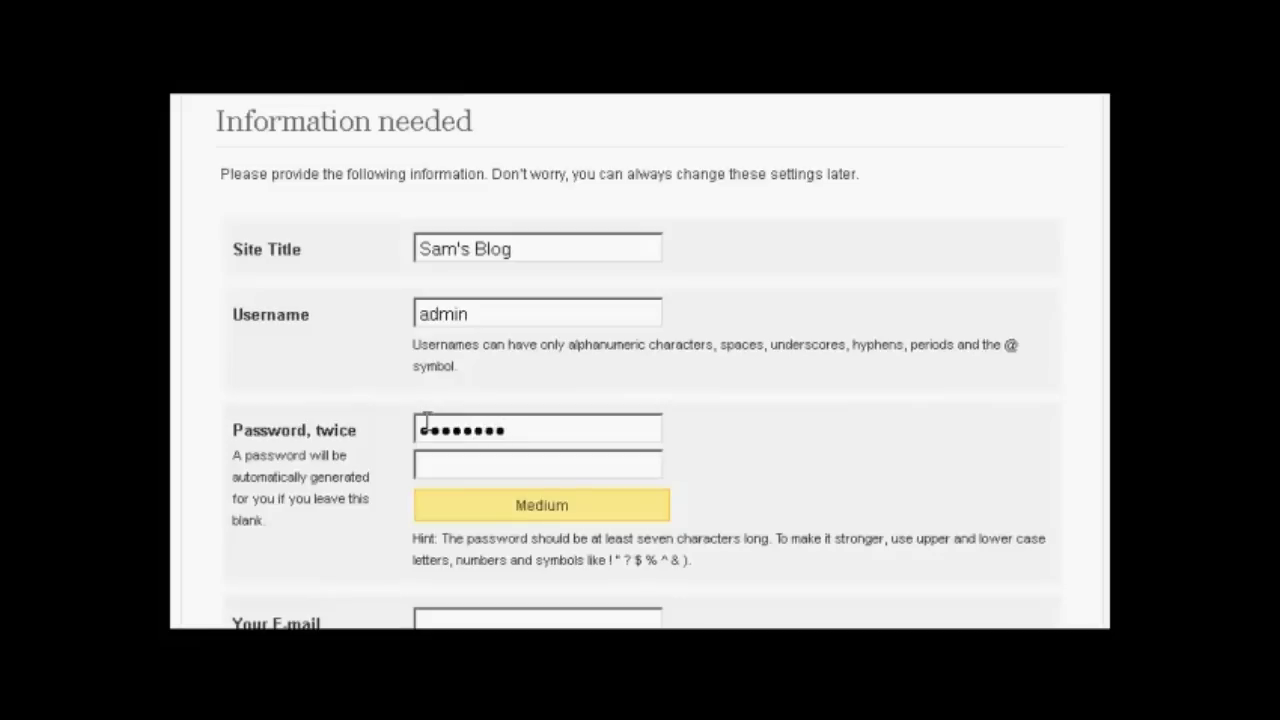
{"action": "left_click", "coordinate": [443, 465]}
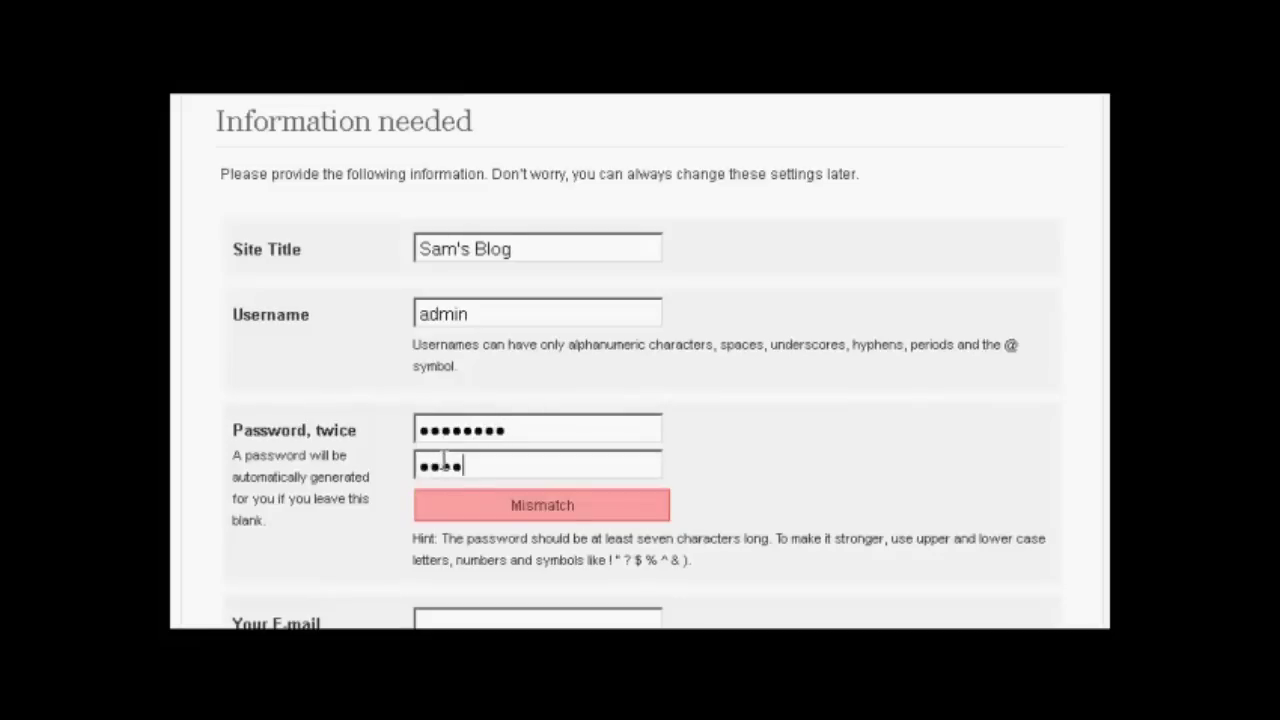
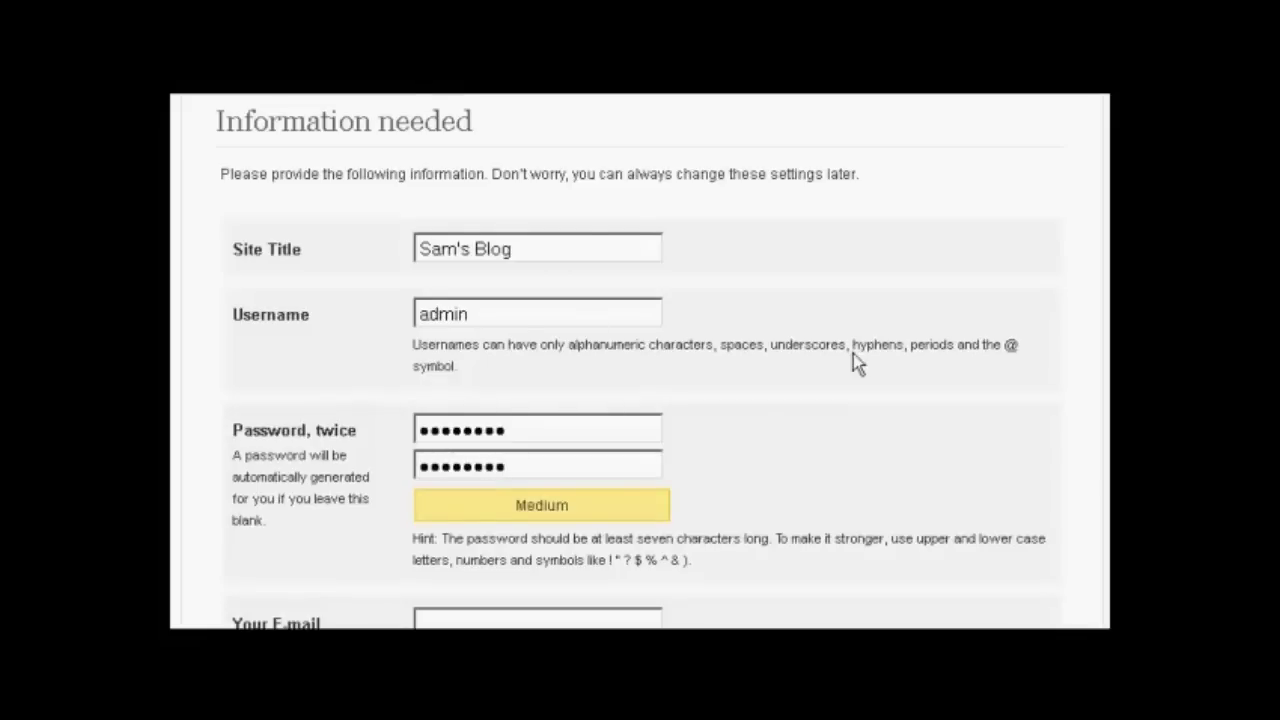
{"action": "scroll", "coordinate": [855, 370], "scroll_direction": "down", "scroll_amount": 3}
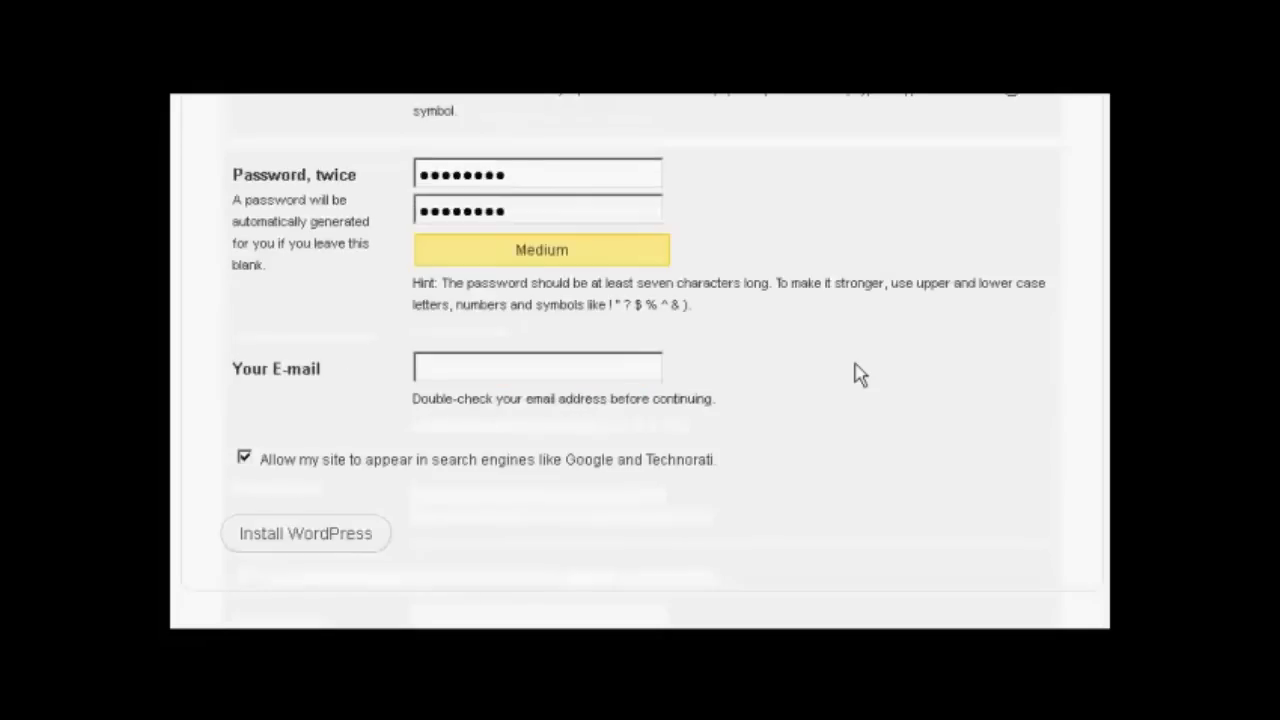
Fill in the admin e-mail address and run the WordPress installation.
{"action": "left_click", "coordinate": [419, 368]}
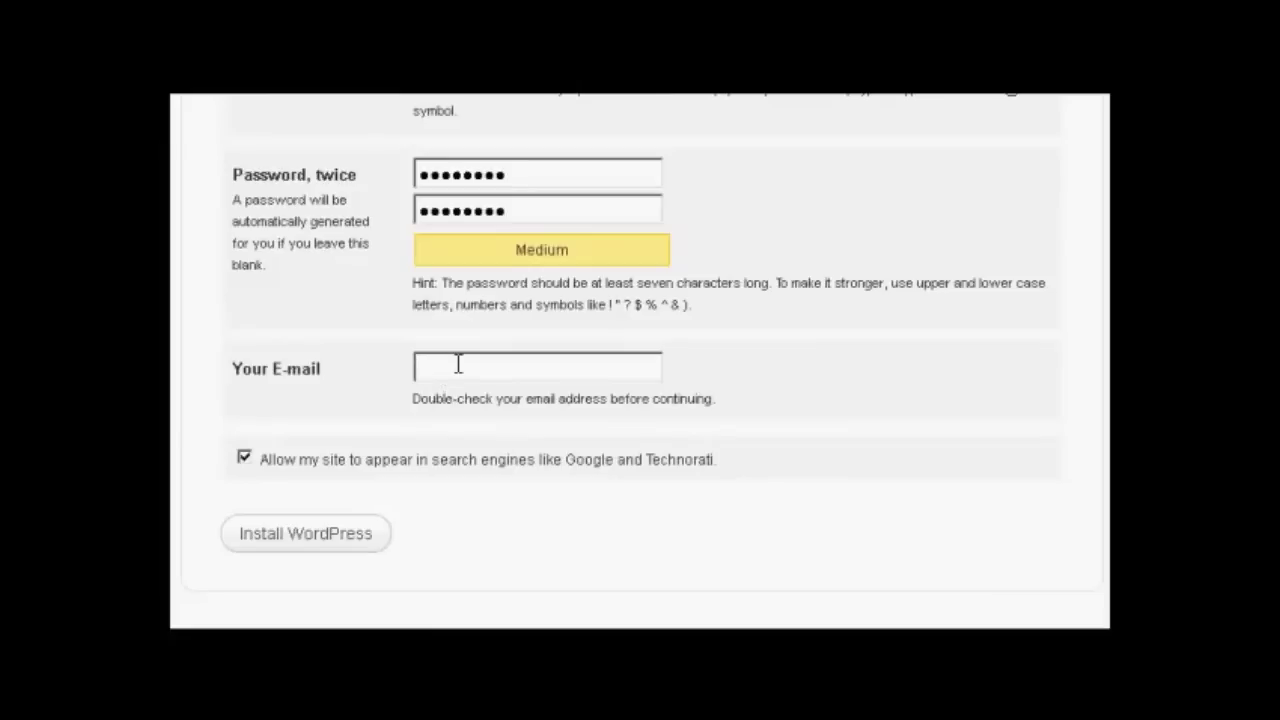
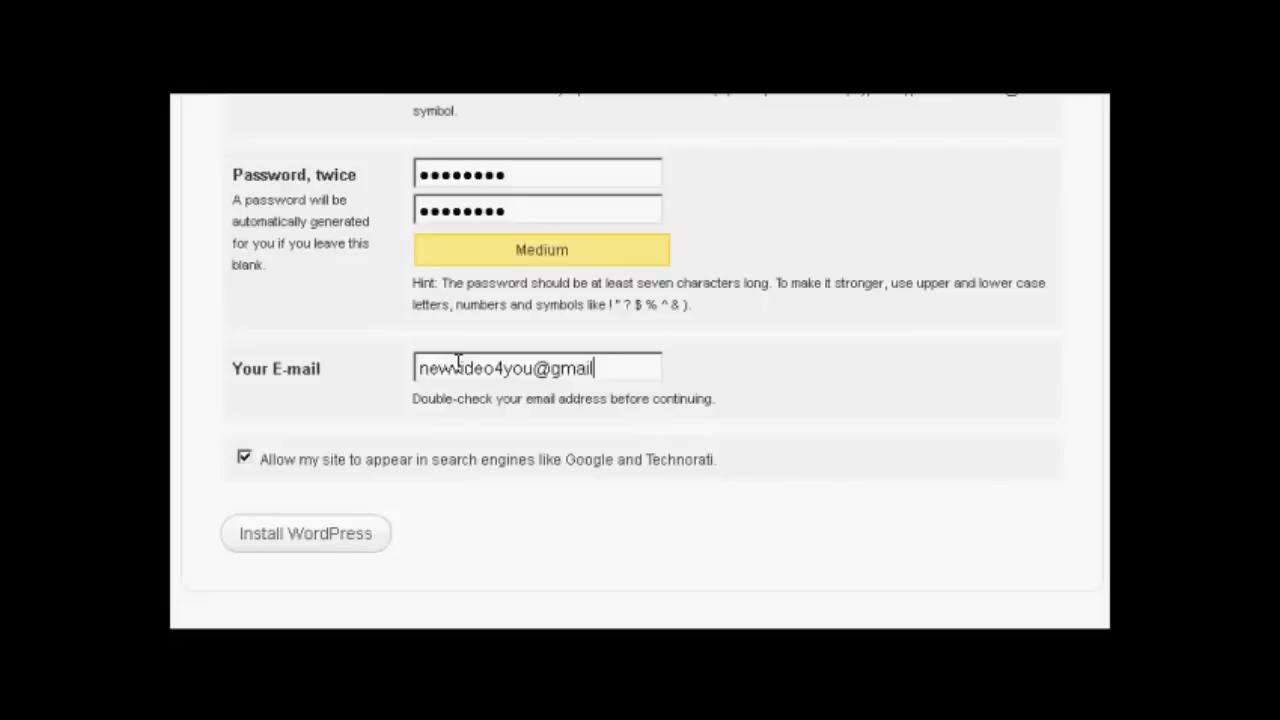
{"action": "left_click", "coordinate": [326, 543]}
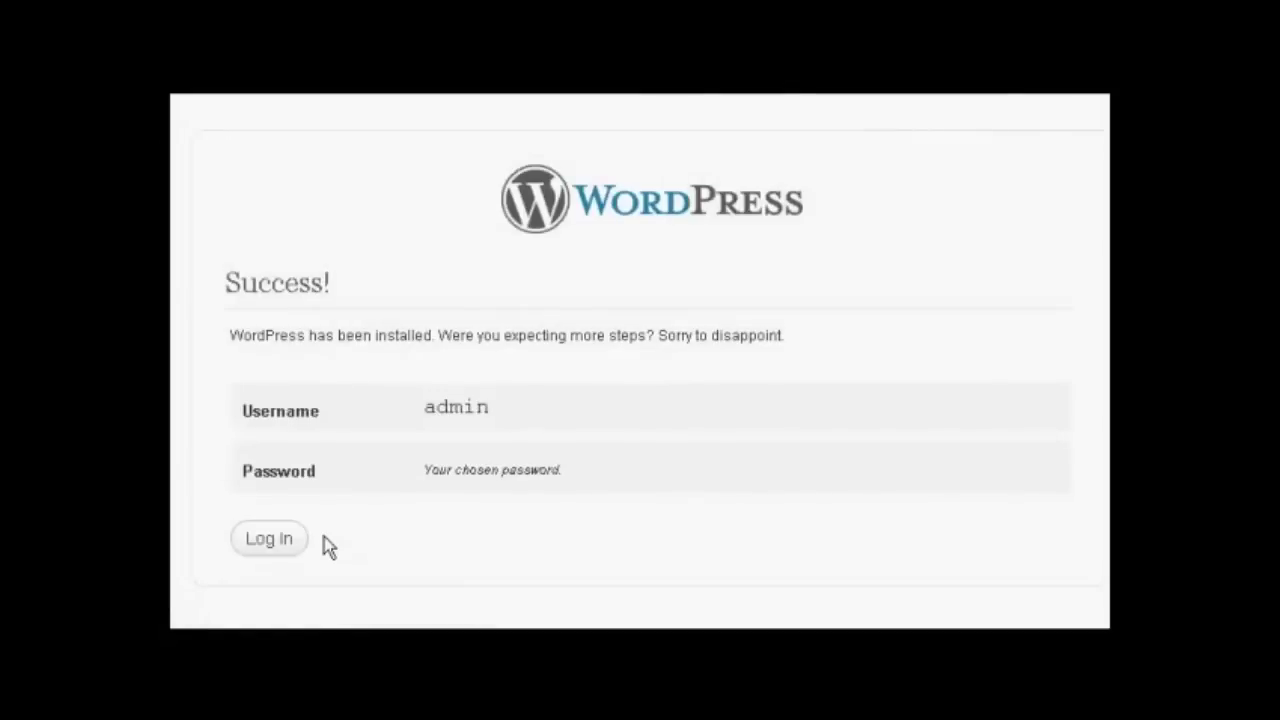
Log in to the blog as admin with the account password.
{"action": "left_click", "coordinate": [272, 544]}
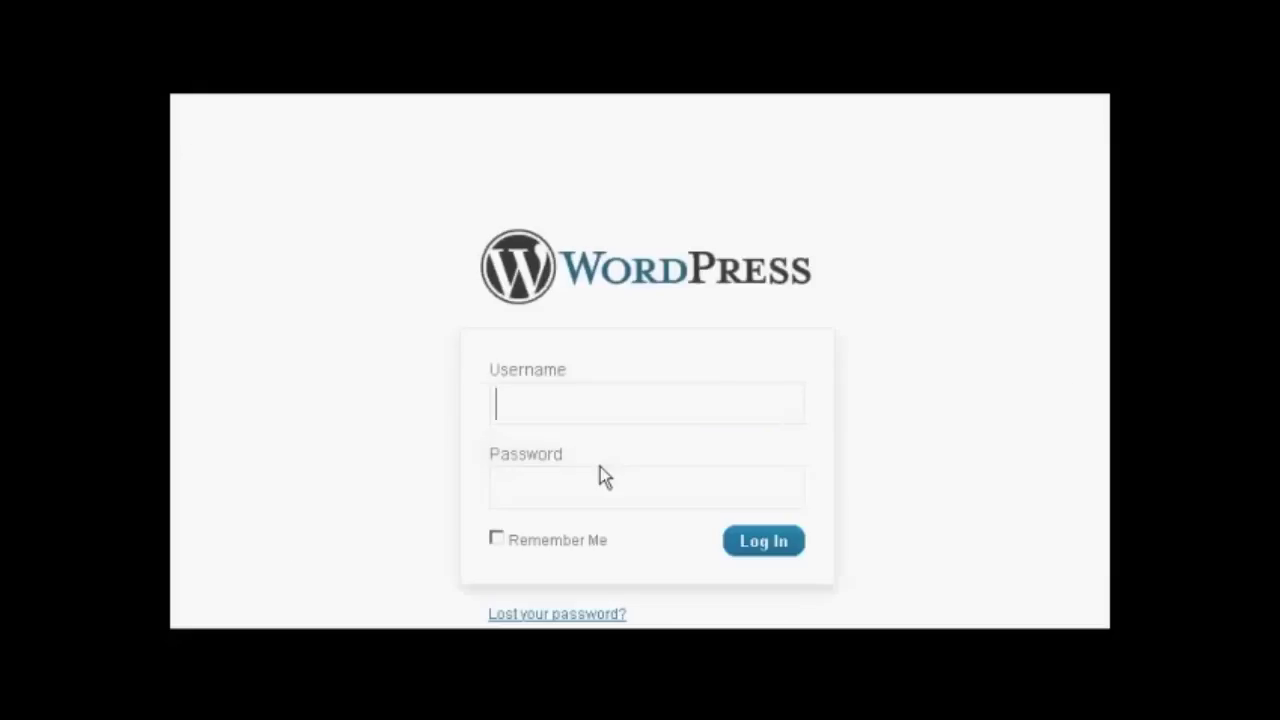
{"action": "type", "text": "admin"}
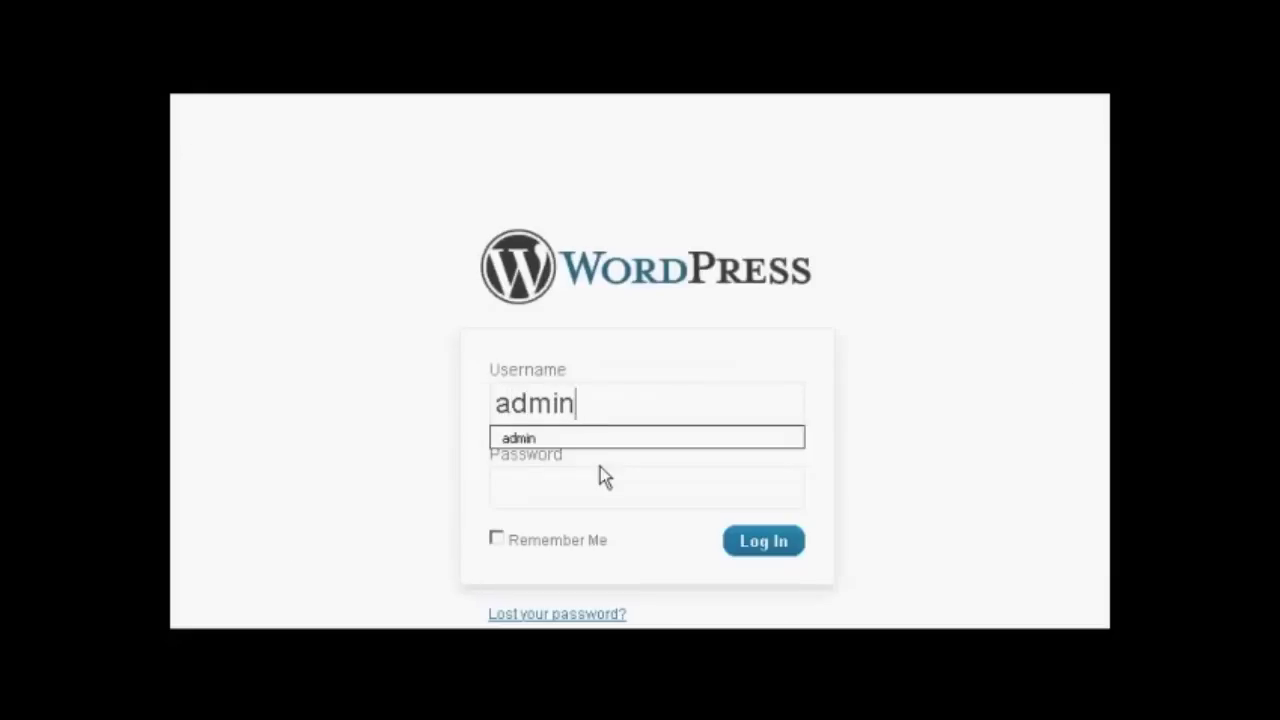
{"action": "key", "text": "Down"}
{"action": "left_click", "coordinate": [551, 441]}
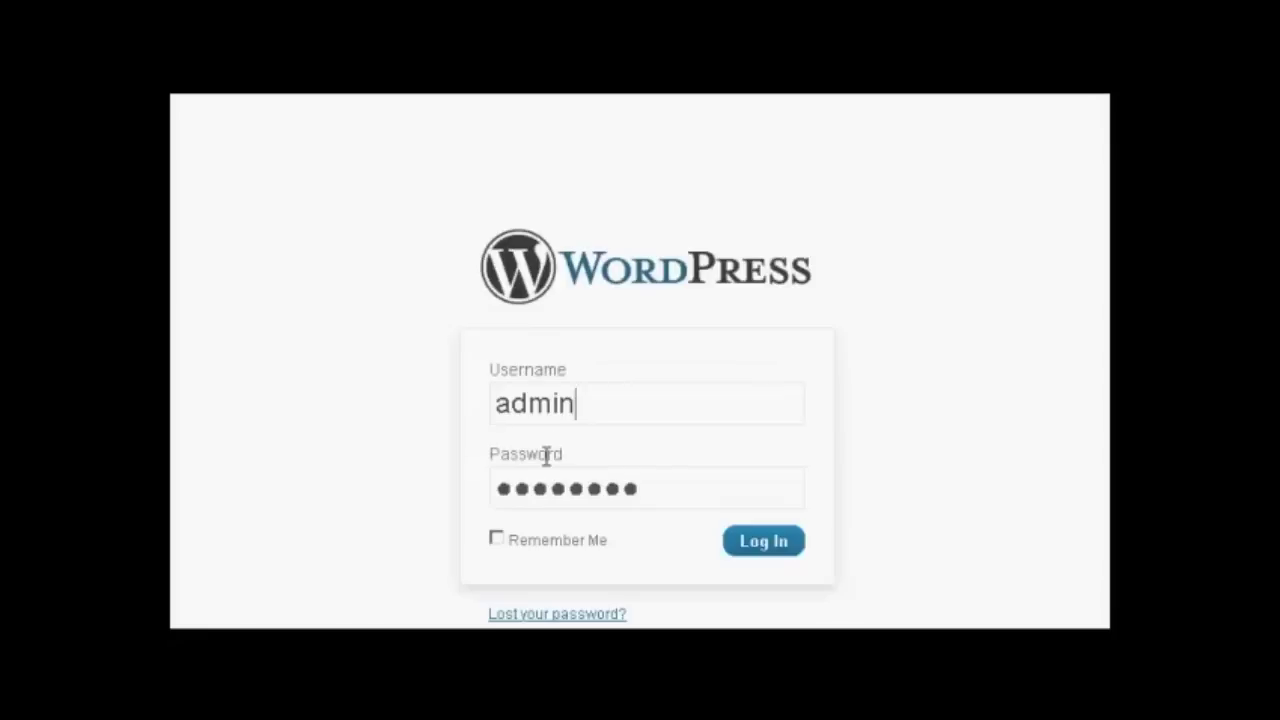
{"action": "left_click_drag", "start_coordinate": [636, 488], "coordinate": [448, 490]}
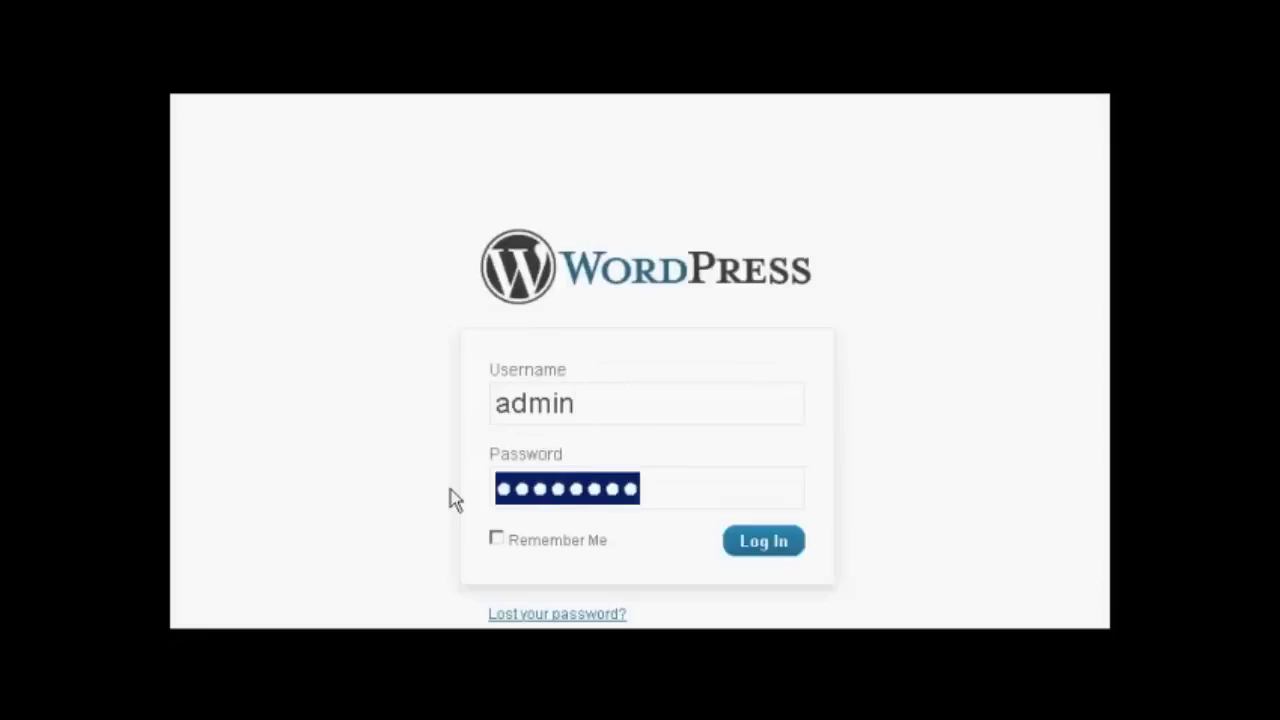
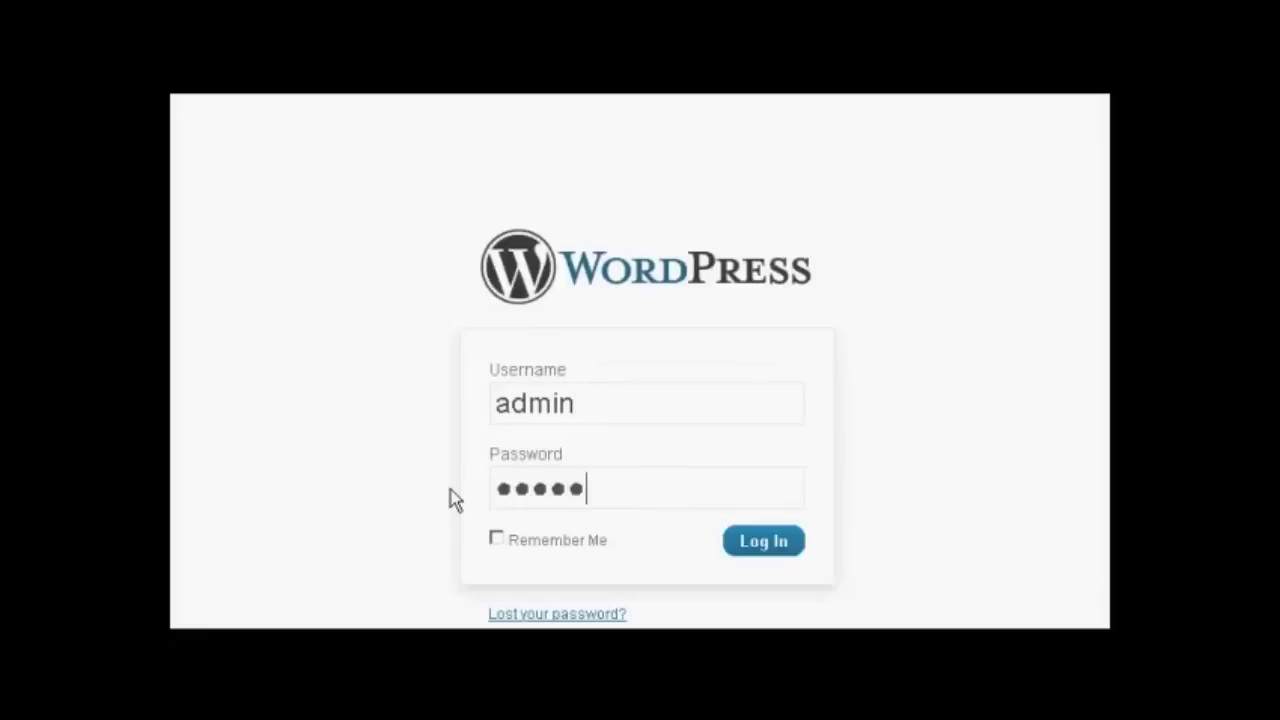
{"action": "left_click", "coordinate": [766, 545]}
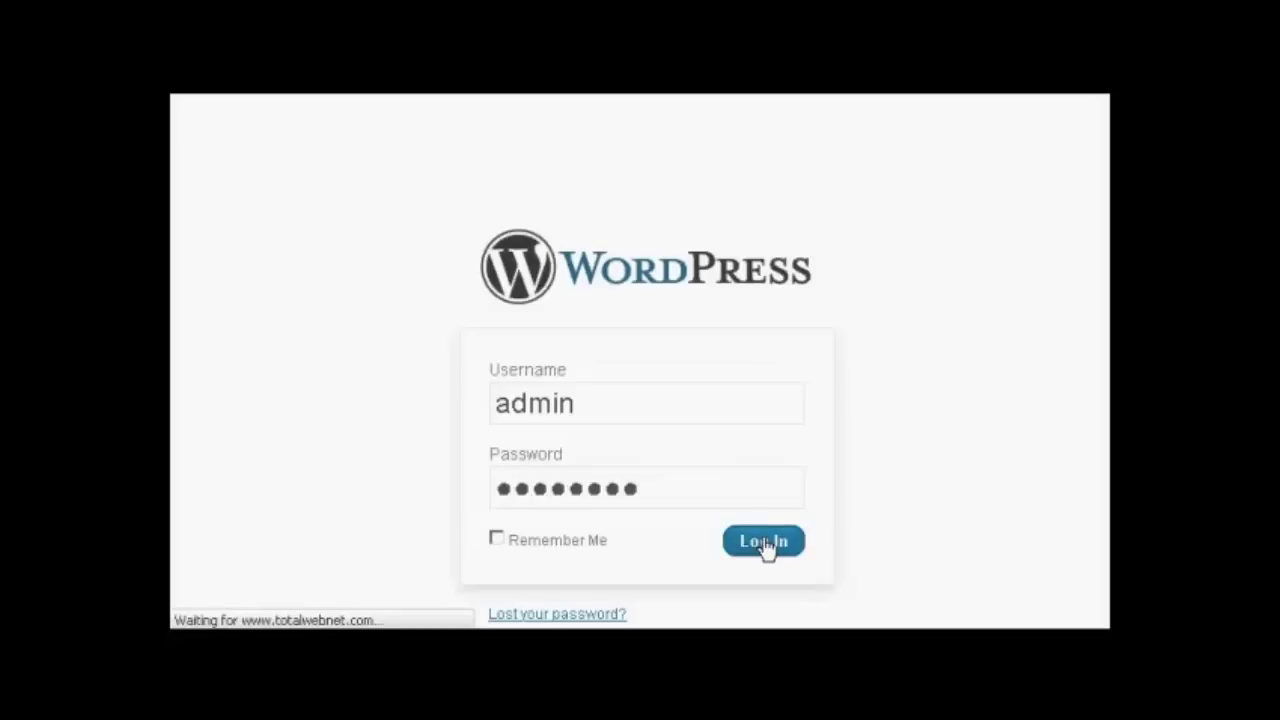